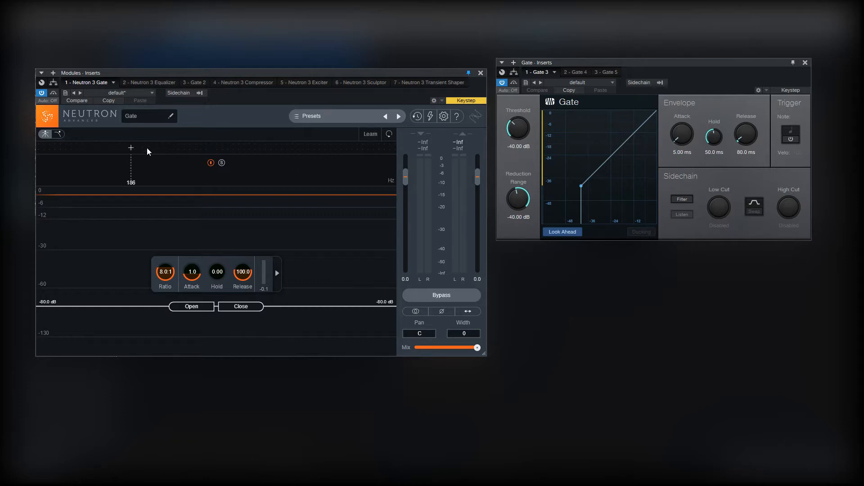
Step: Split the Neutron Gate into three bands, with the upper crossover at about 3.6 kHz, and open the routing of the stock Gate inserts
{"action": "left_click", "coordinate": [164, 147]}
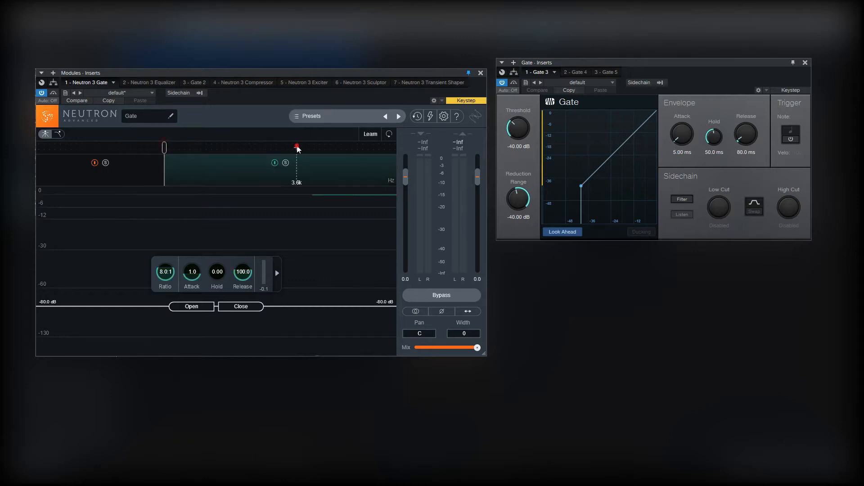
{"action": "left_click", "coordinate": [297, 148]}
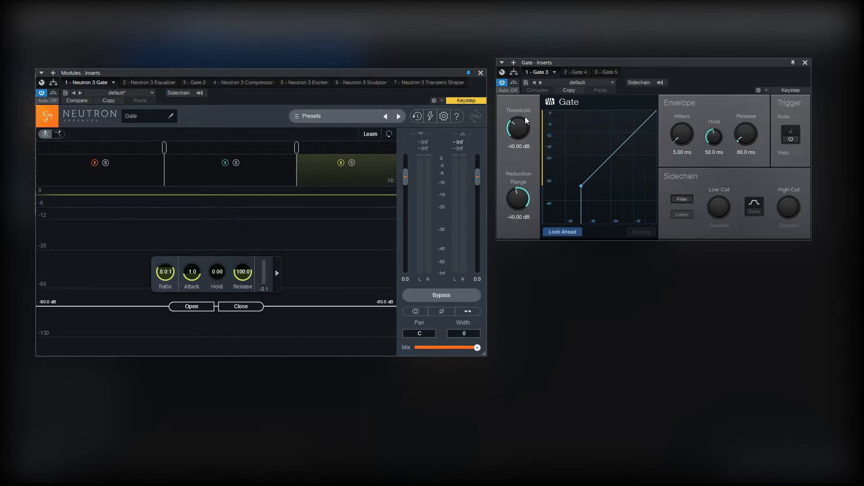
{"action": "left_click", "coordinate": [514, 72]}
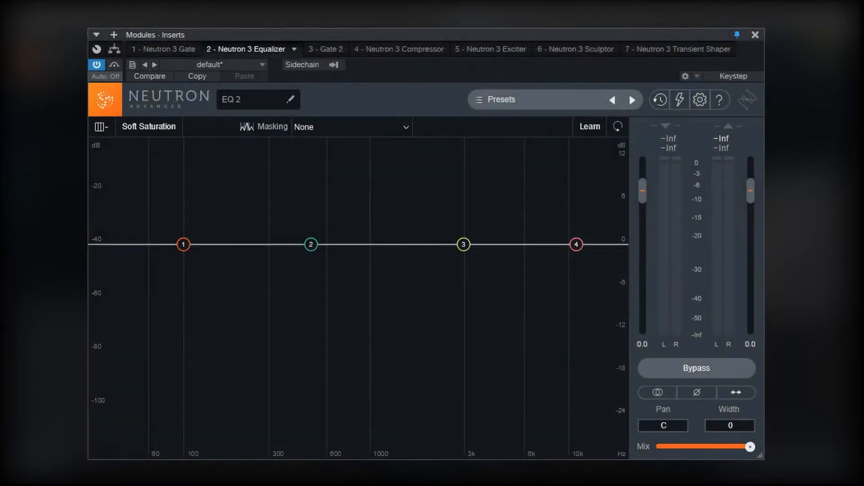
Step: Add three EQ nodes: one between nodes 3 and 4, one at about 1341 Hz and one at about 253 Hz
{"action": "left_click", "coordinate": [514, 244]}
{"action": "left_click", "coordinate": [395, 245]}
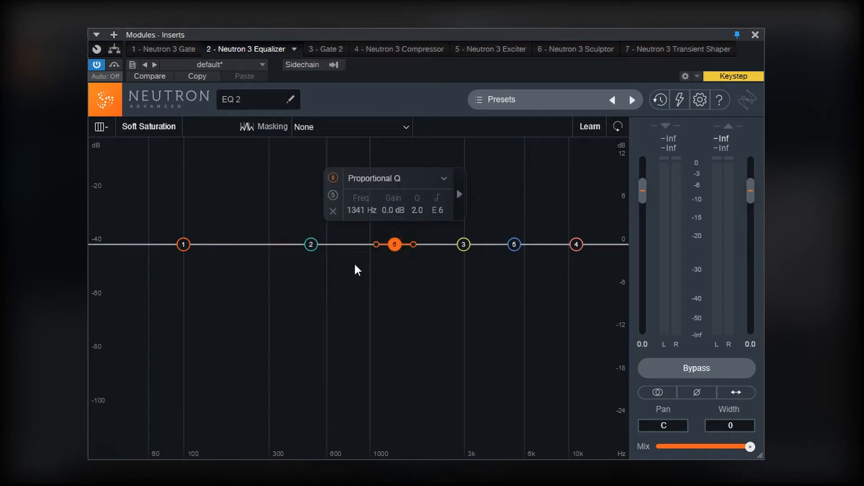
{"action": "left_click", "coordinate": [255, 244]}
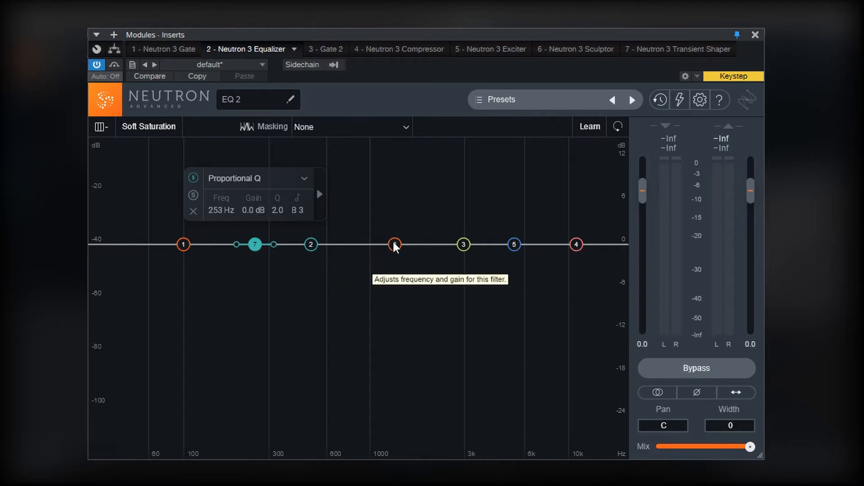
Step: Examine the bell, shelf and pass filter shapes available for the 253 Hz EQ node
{"action": "left_click", "coordinate": [303, 179]}
{"action": "mouse_move", "coordinate": [276, 199]}
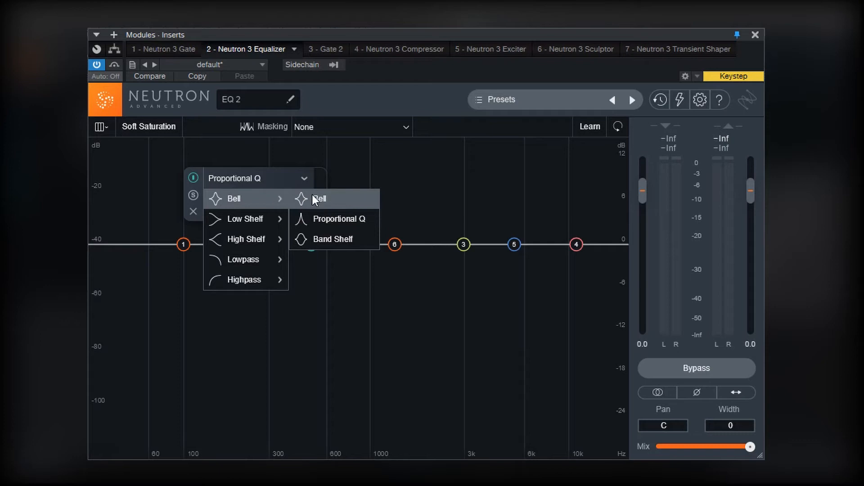
{"action": "mouse_move", "coordinate": [240, 219]}
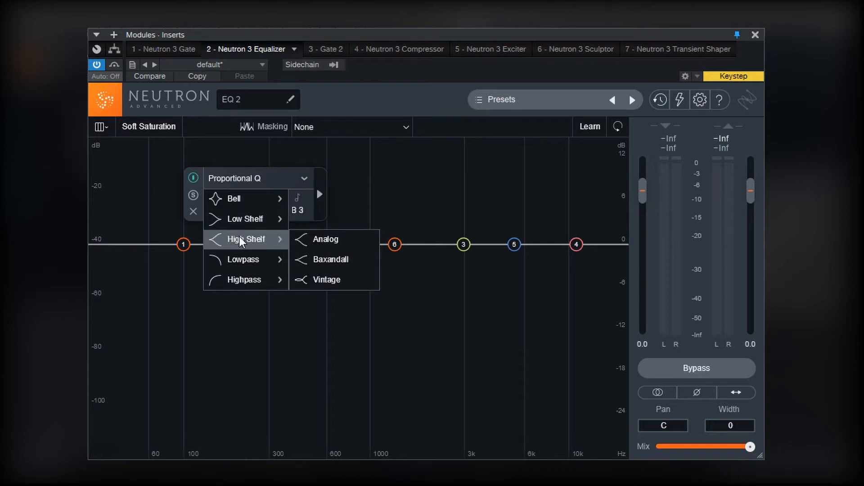
{"action": "mouse_move", "coordinate": [239, 252]}
{"action": "left_click", "coordinate": [260, 333]}
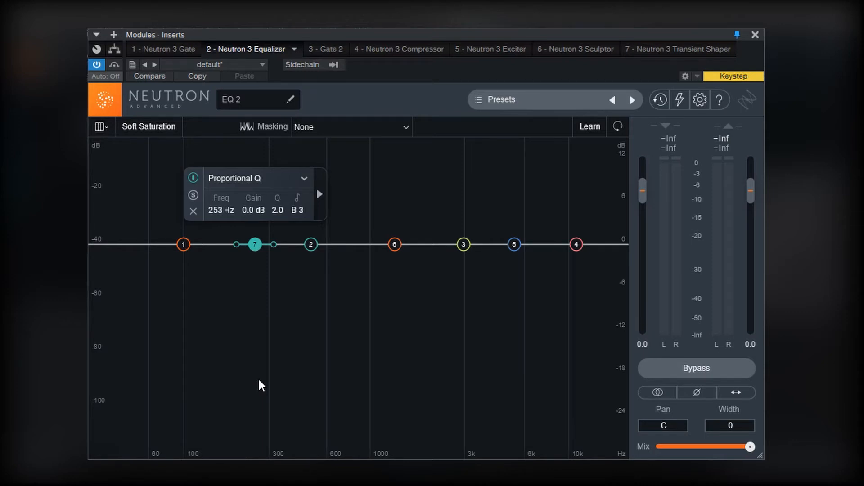
Step: Expand the 253 Hz node's settings and enable its Dynamic mode and Sidechain
{"action": "left_click", "coordinate": [320, 195]}
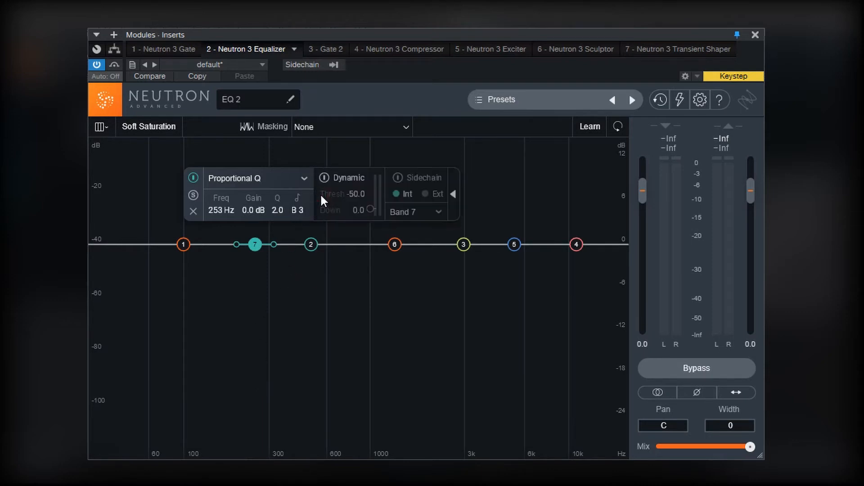
{"action": "left_click", "coordinate": [324, 177]}
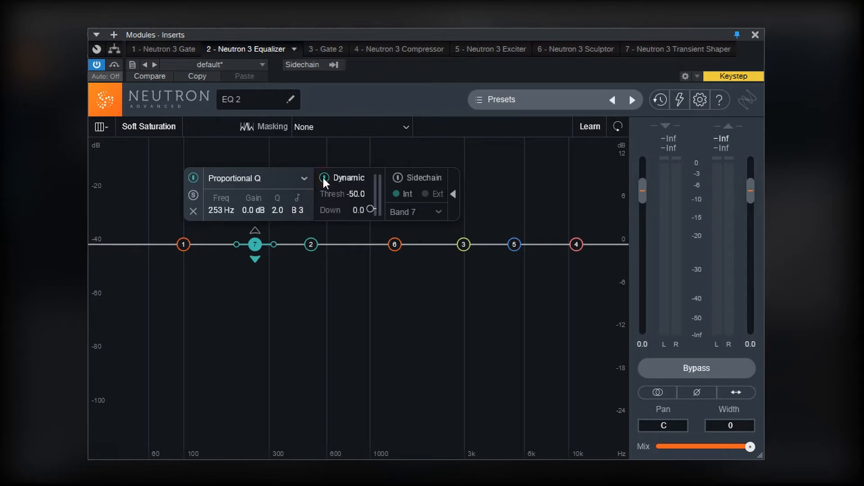
{"action": "left_click", "coordinate": [397, 179]}
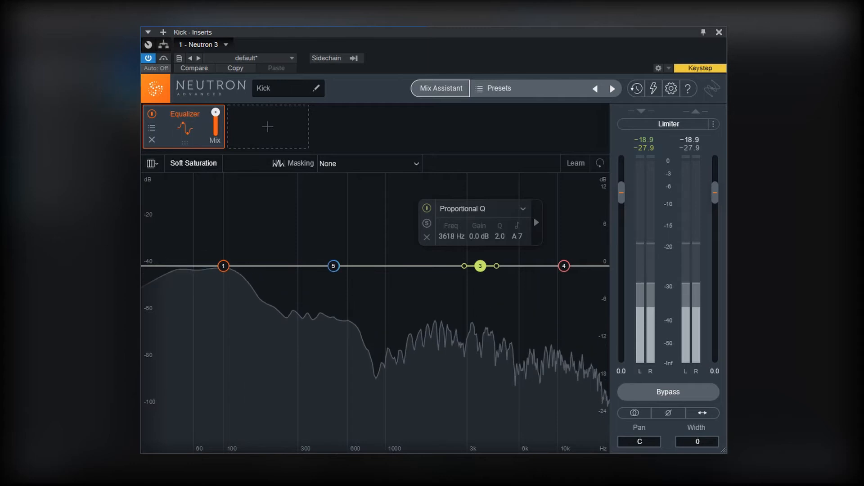
Step: Set Masking to Bass, then boost node 3 on the Kick EQ and cut its high shelf by about 1.3 dB at about 11525 Hz
{"action": "left_click", "coordinate": [415, 165]}
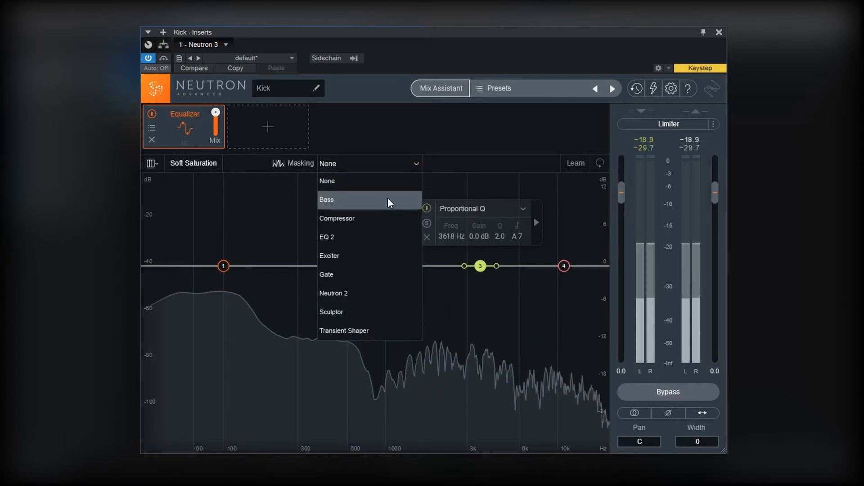
{"action": "left_click", "coordinate": [388, 199]}
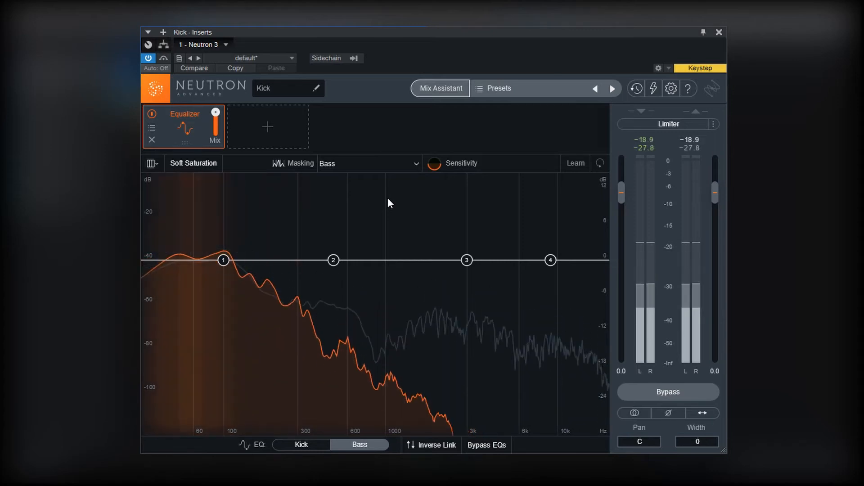
{"action": "left_click", "coordinate": [300, 445]}
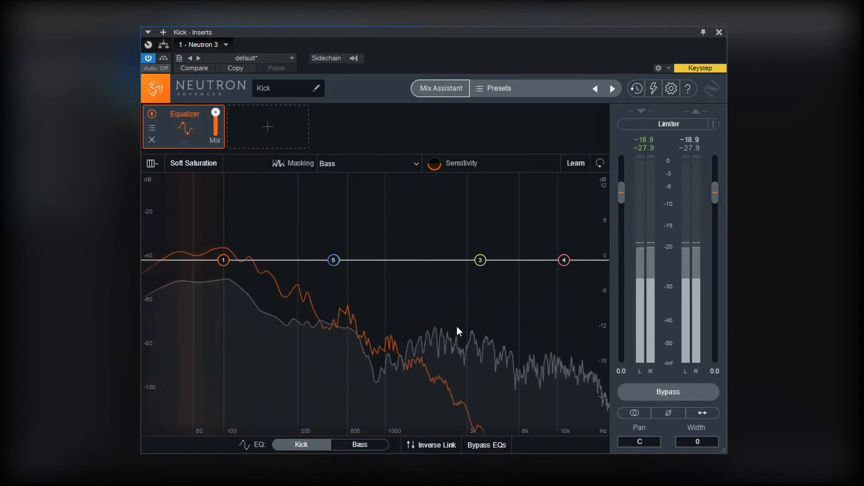
{"action": "left_click_drag", "start_coordinate": [479, 260], "coordinate": [497, 224]}
{"action": "left_click_drag", "start_coordinate": [563, 261], "coordinate": [566, 266]}
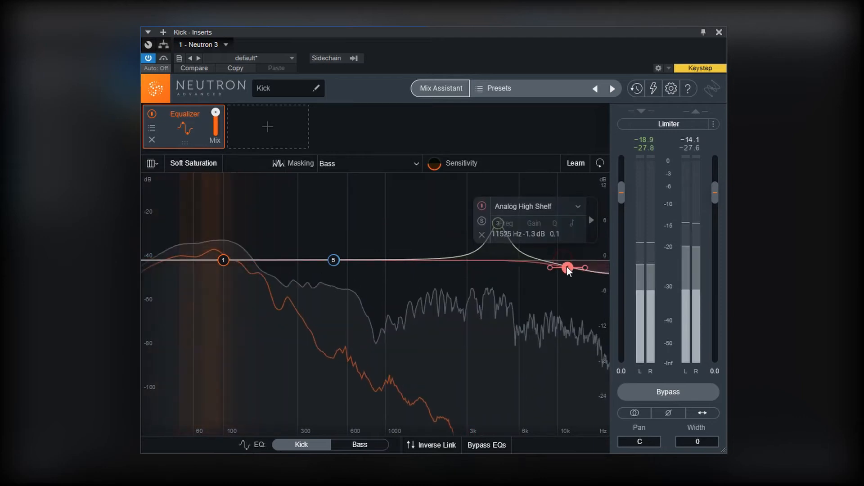
Step: Boost node 3 on the Bass EQ by about 6.5 dB at about 4363 Hz
{"action": "left_click", "coordinate": [370, 444]}
{"action": "left_click_drag", "start_coordinate": [466, 261], "coordinate": [494, 222]}
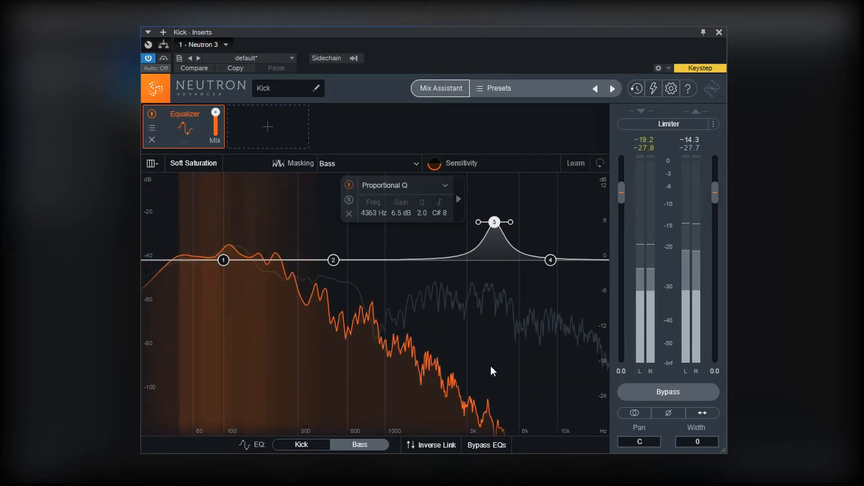
Step: Enable Inverse Link, boost the Kick EQ about 3 dB at about 266 Hz, and show the Bass EQ
{"action": "left_click", "coordinate": [442, 444]}
{"action": "left_click", "coordinate": [301, 445]}
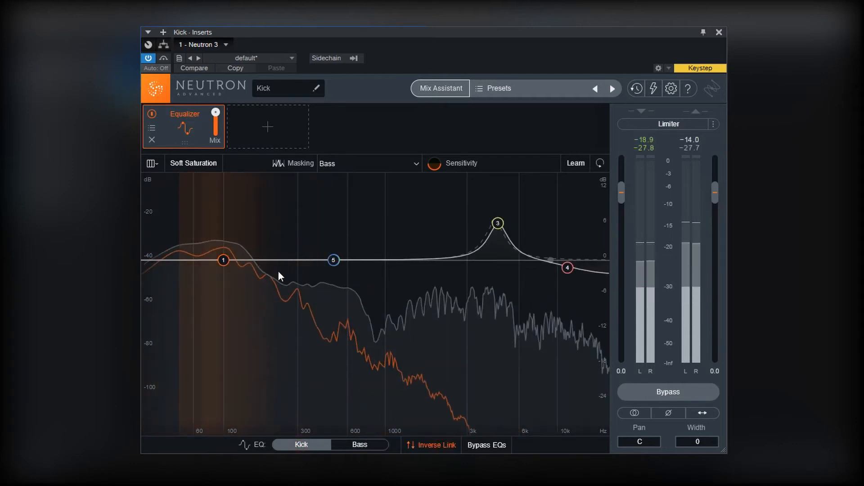
{"action": "left_click_drag", "start_coordinate": [333, 260], "coordinate": [290, 242]}
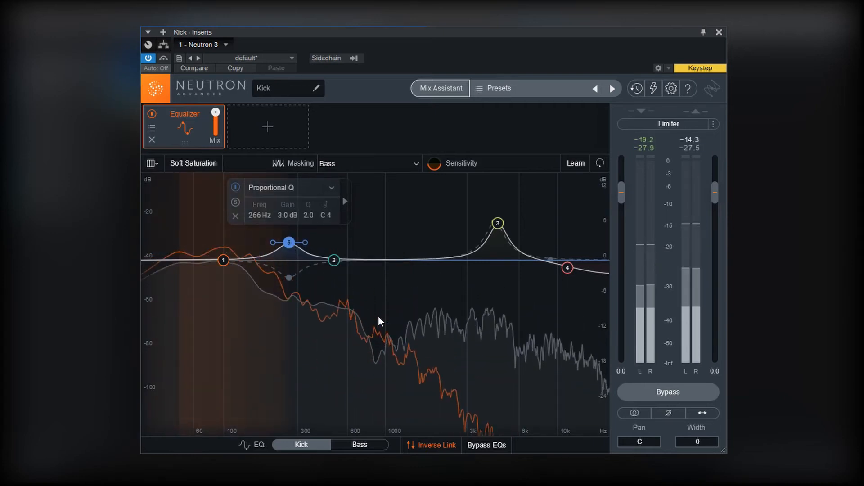
{"action": "left_click", "coordinate": [356, 445]}
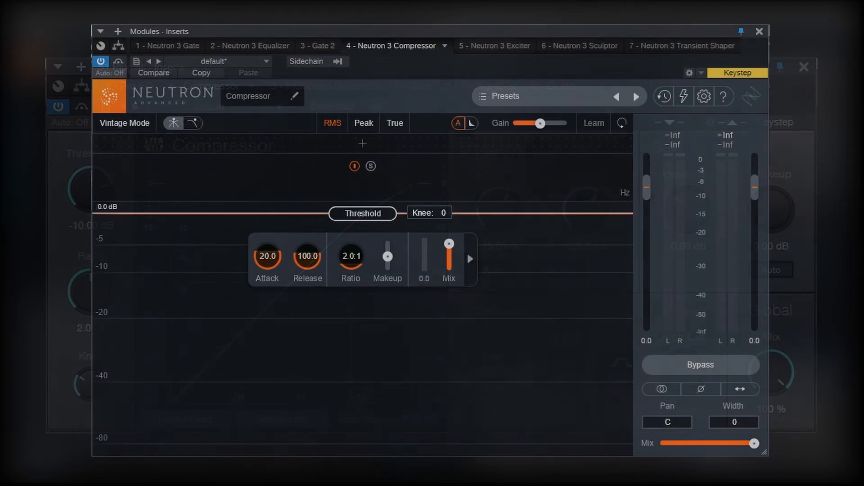
Step: Split the Compressor's spectrum into three bands with two crossovers
{"action": "left_click", "coordinate": [300, 143]}
{"action": "left_click", "coordinate": [468, 144]}
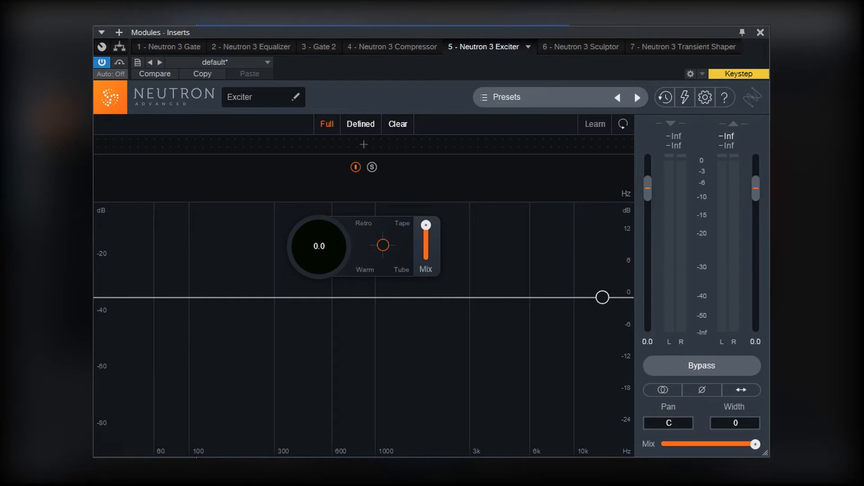
Step: Add two crossovers to the Exciter to divide it into three bands
{"action": "left_click", "coordinate": [270, 142]}
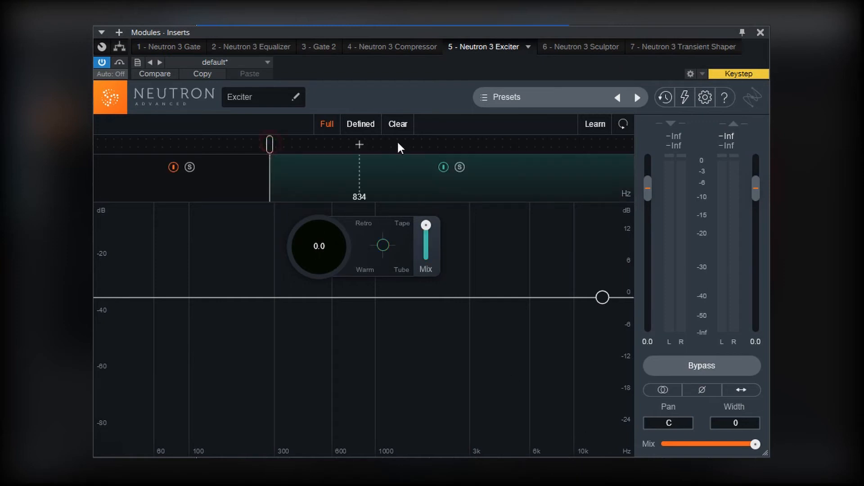
{"action": "left_click", "coordinate": [459, 145]}
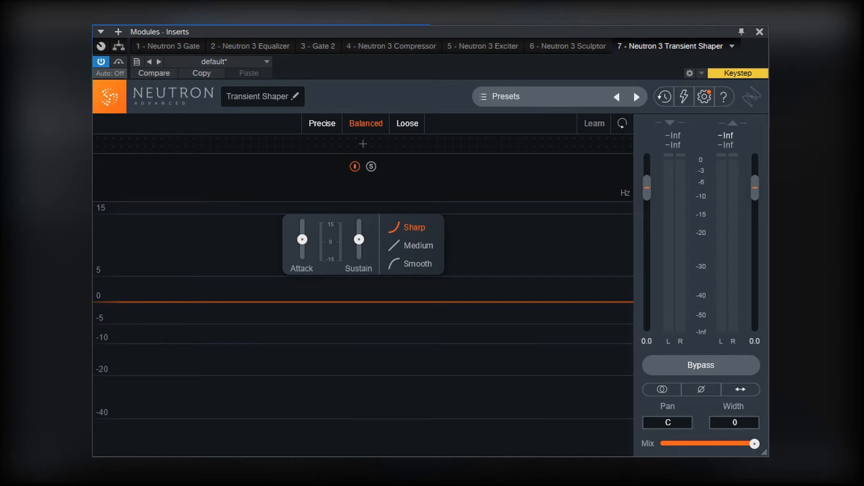
Step: Divide the Transient Shaper into three frequency bands with two crossovers
{"action": "left_click", "coordinate": [281, 142]}
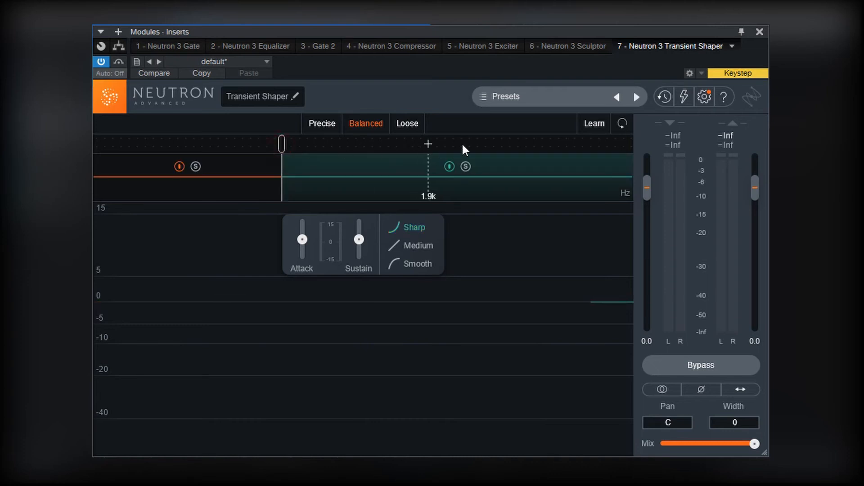
{"action": "left_click", "coordinate": [479, 143]}
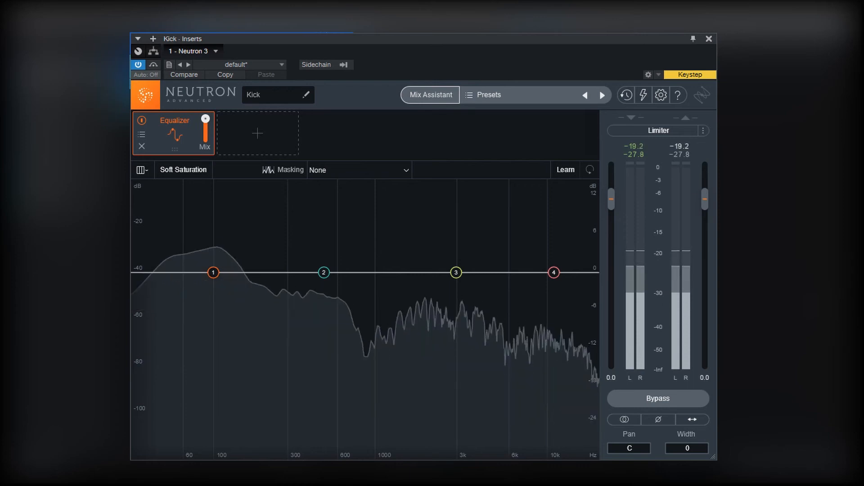
Step: Start Learn on the Kick track's Equalizer
{"action": "left_click", "coordinate": [565, 170]}
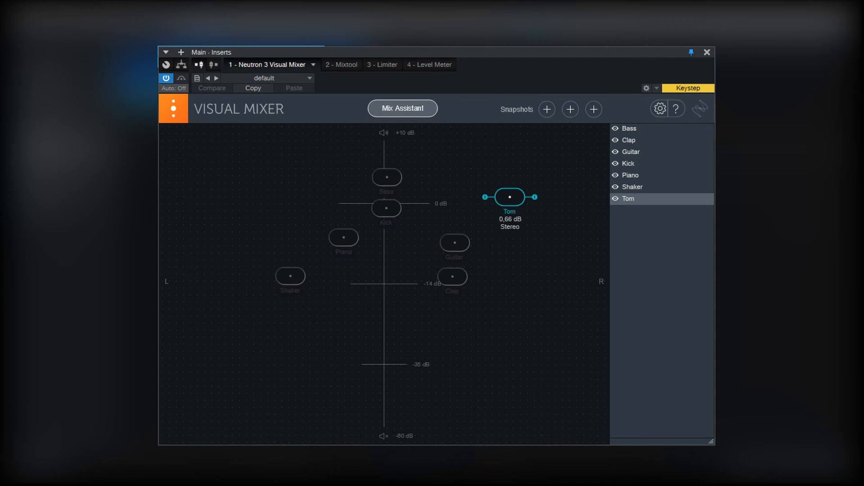
Step: Lower the Kick in the Visual Mixer, then raise the Piano to about 0.74 dB and pan it farther left
{"action": "left_click", "coordinate": [395, 212]}
{"action": "left_click_drag", "start_coordinate": [395, 212], "coordinate": [391, 225]}
{"action": "left_click_drag", "start_coordinate": [341, 236], "coordinate": [355, 197]}
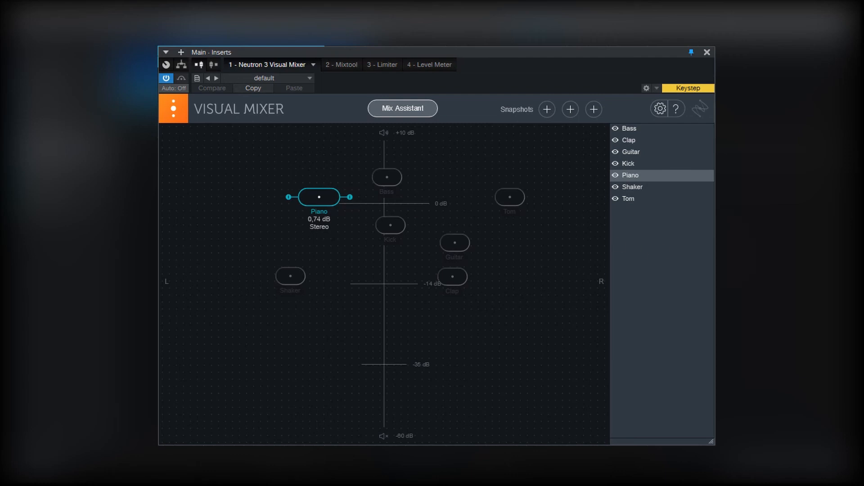